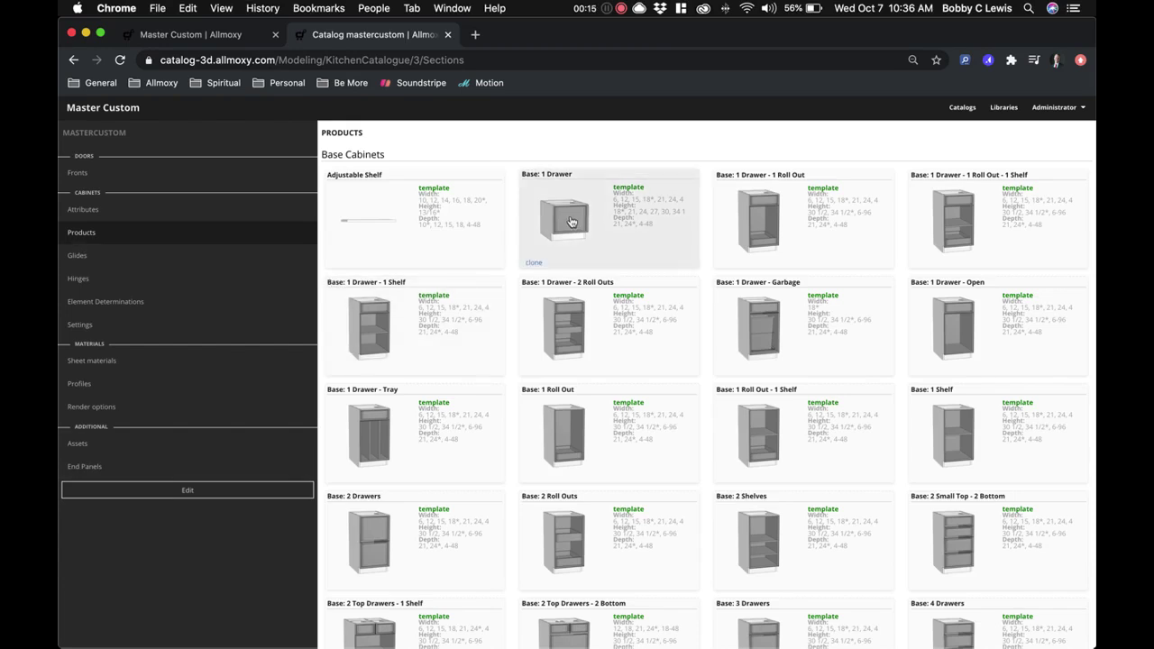
# Step: Open the Base: 1 Drawer product and examine its Integrated and Applied End Panels settings
pyautogui.click(571, 222)
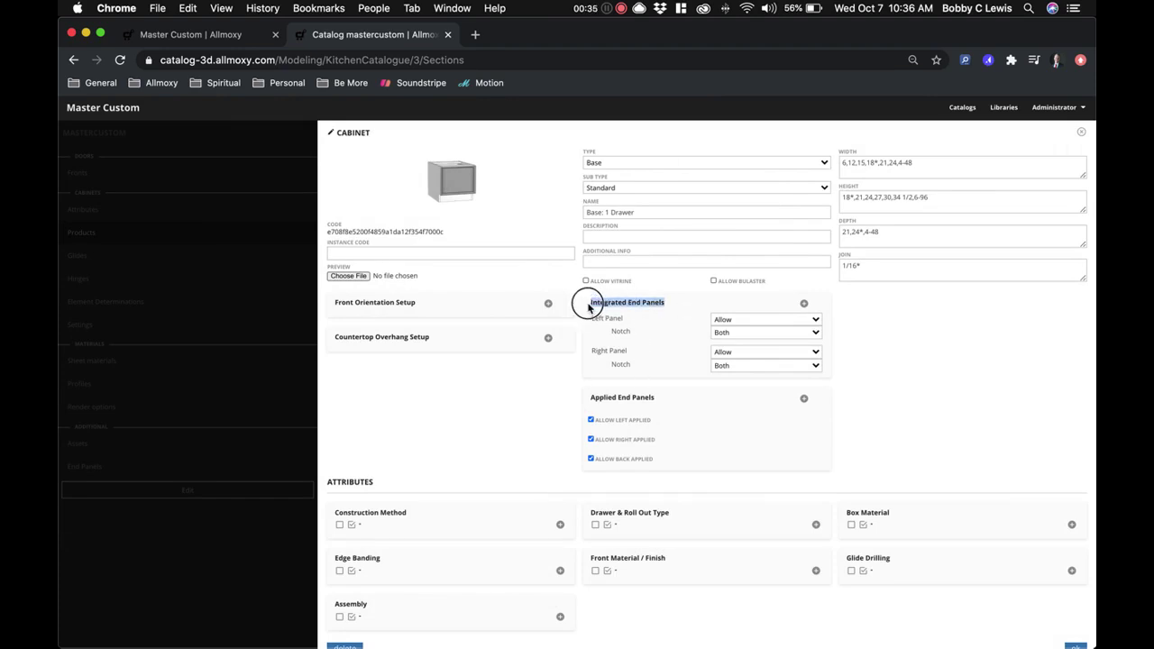
pyautogui.moveTo(590, 398); pyautogui.dragTo(672, 398)
pyautogui.click(672, 402)
# Step: Switch to the 3D designer and set the base cabinet's right end panel to Integrated
pyautogui.click(211, 37)
pyautogui.click(587, 441)
pyautogui.click(529, 406)
pyautogui.scroll(-5, 148, 487)
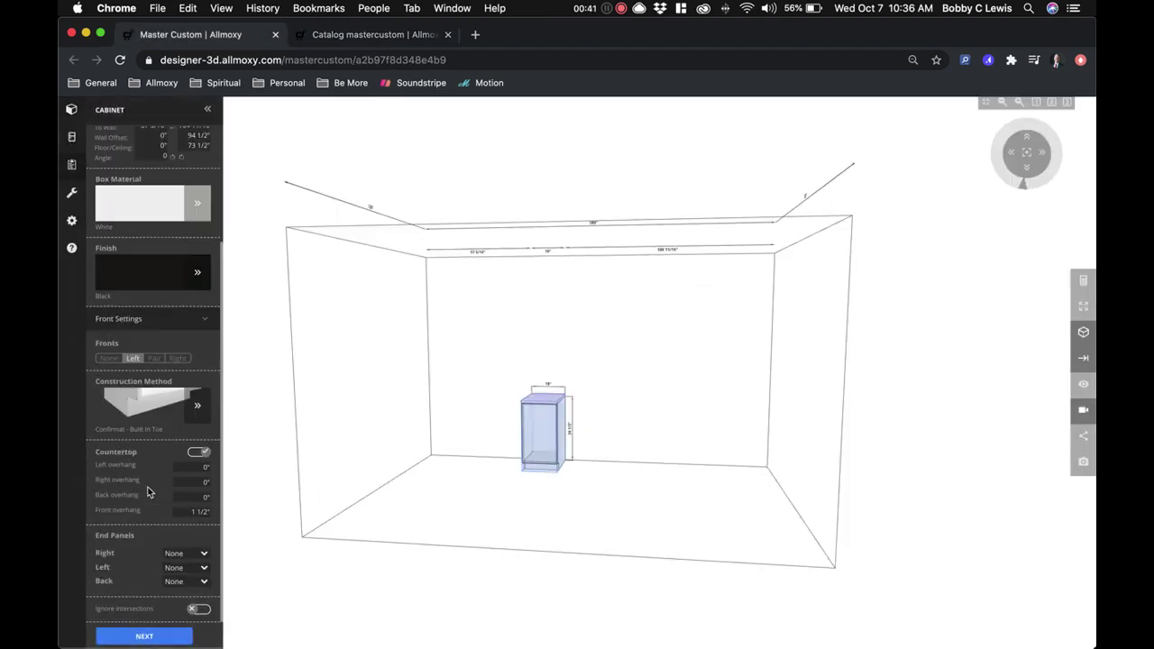
pyautogui.click(187, 553)
pyautogui.click(184, 575)
# Step: Examine the cabinet's right end panel from several angles in the rendered view, and return to the line view
pyautogui.click(691, 476)
pyautogui.scroll(3, 559, 448)
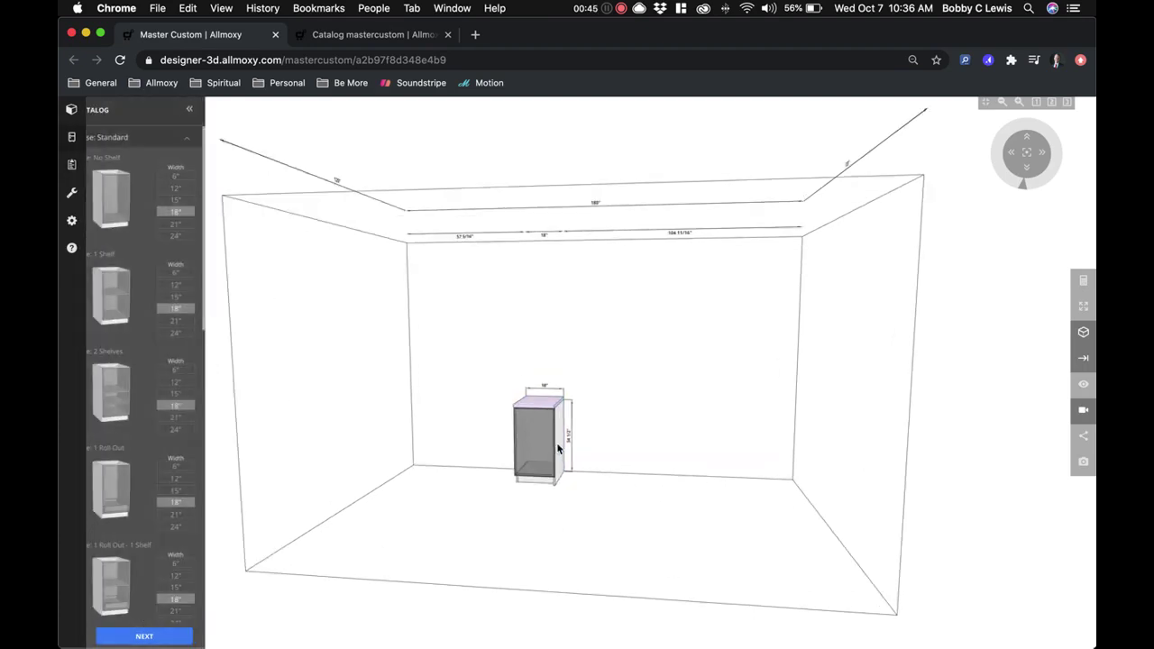
pyautogui.click(1083, 332)
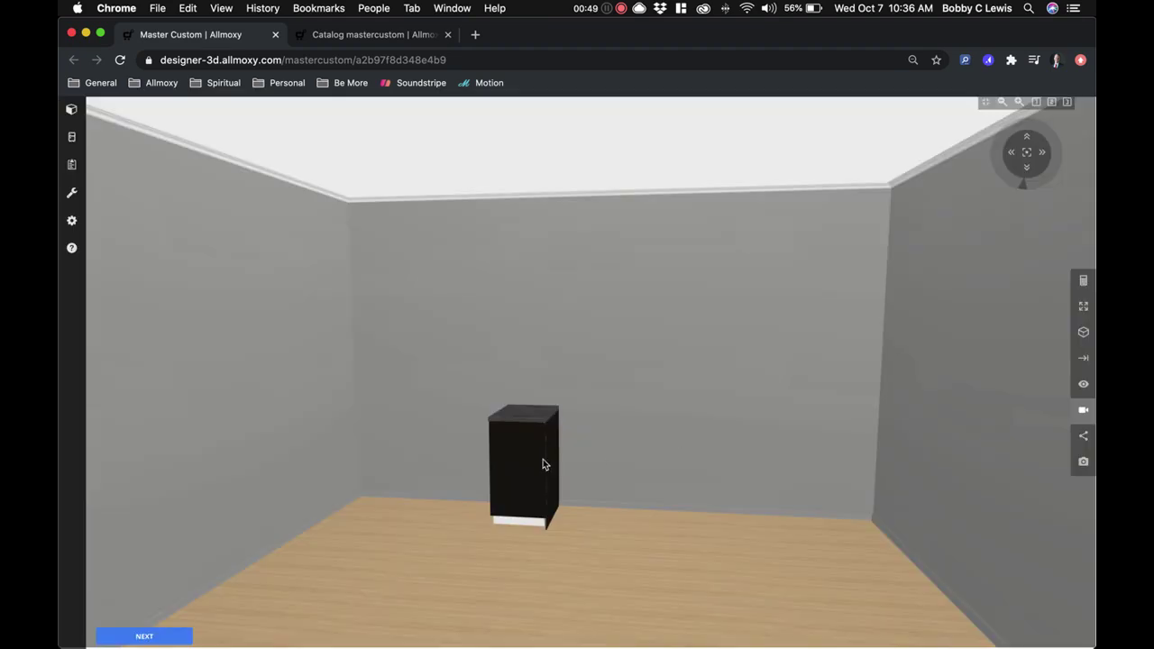
pyautogui.moveTo(553, 451); pyautogui.dragTo(425, 587)
pyautogui.scroll(2, 406, 599)
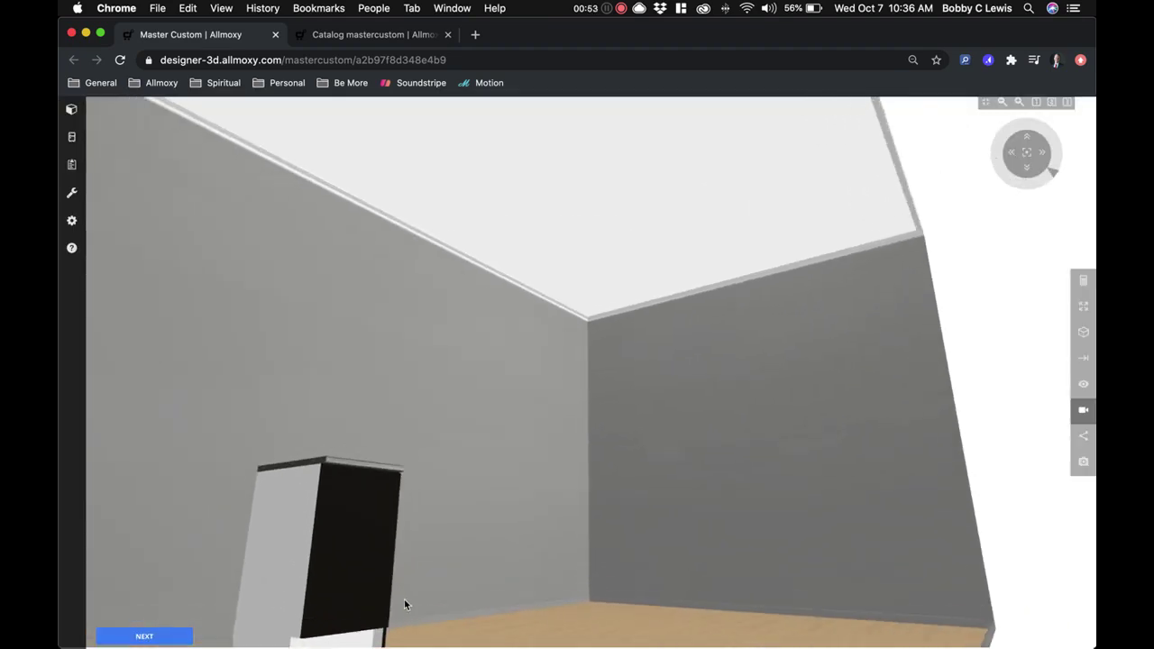
pyautogui.moveTo(509, 536); pyautogui.dragTo(570, 480)
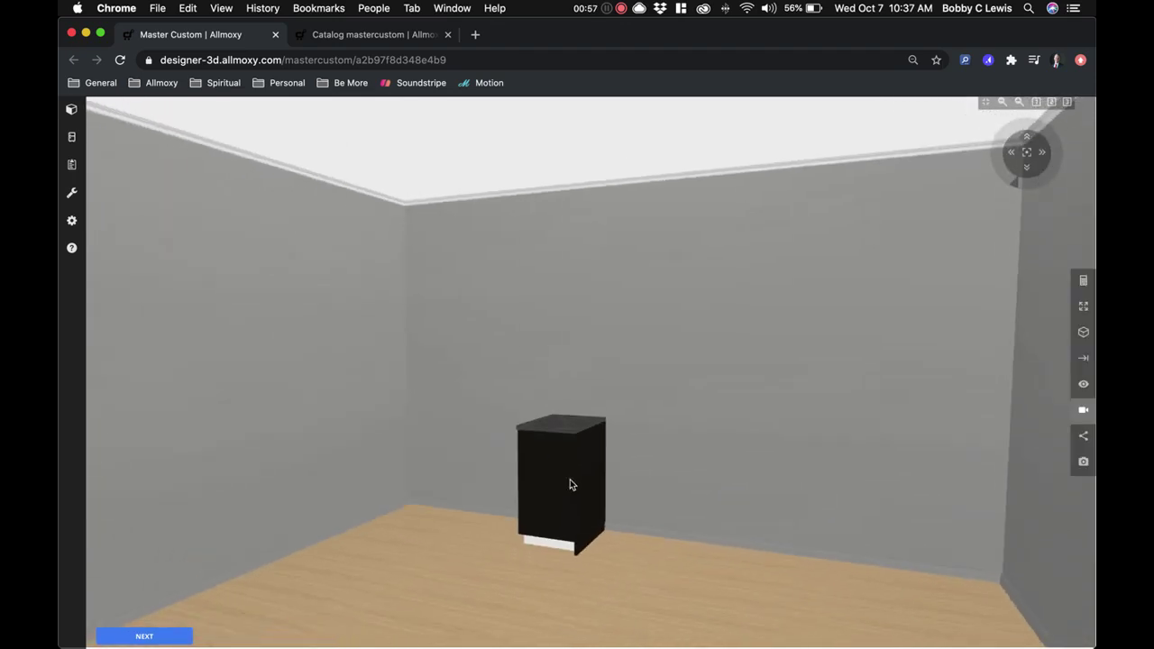
pyautogui.click(1084, 332)
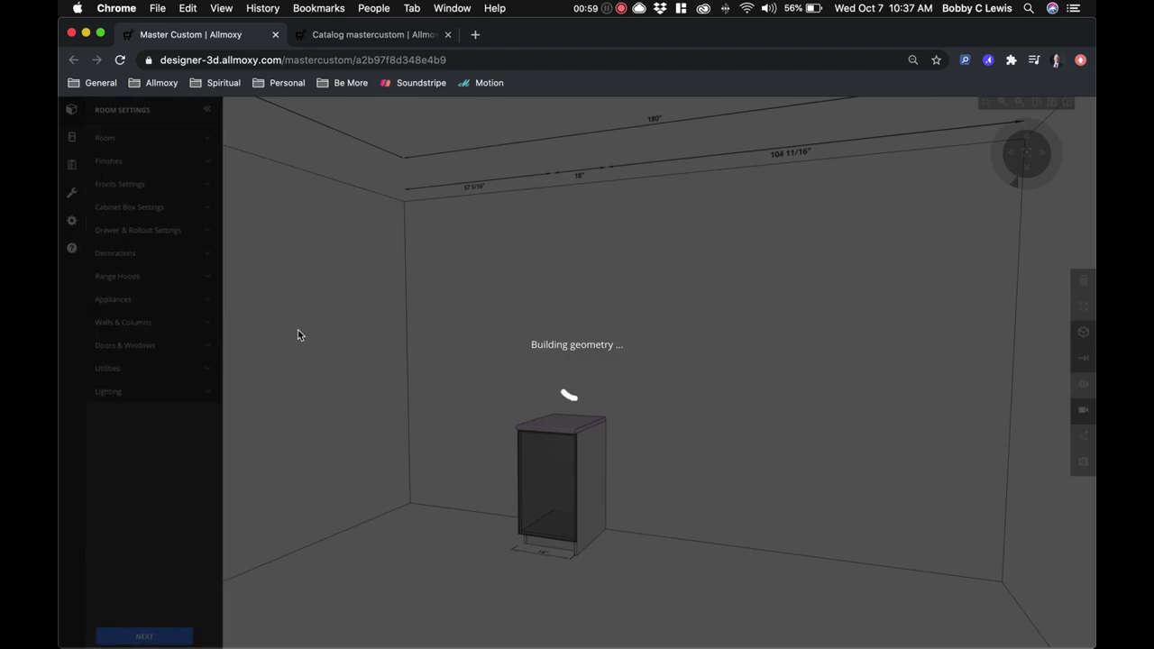
# Step: Set the base cabinet's right end panel to Applied and view the cabinet from its other side
pyautogui.click(571, 464)
pyautogui.scroll(-2, 144, 433)
pyautogui.click(188, 554)
pyautogui.click(190, 543)
pyautogui.moveTo(623, 384); pyautogui.dragTo(792, 379)
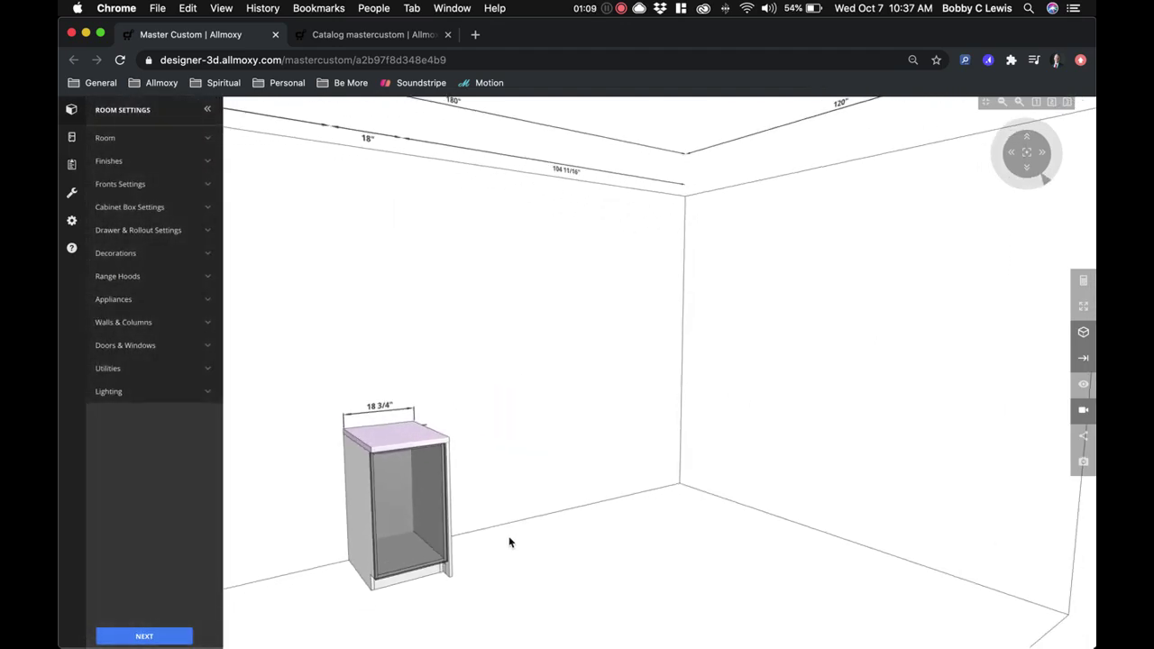
# Step: Switch to the catalog and check the Integrated End Panels section of the Base: 1 Drawer product
pyautogui.click(335, 36)
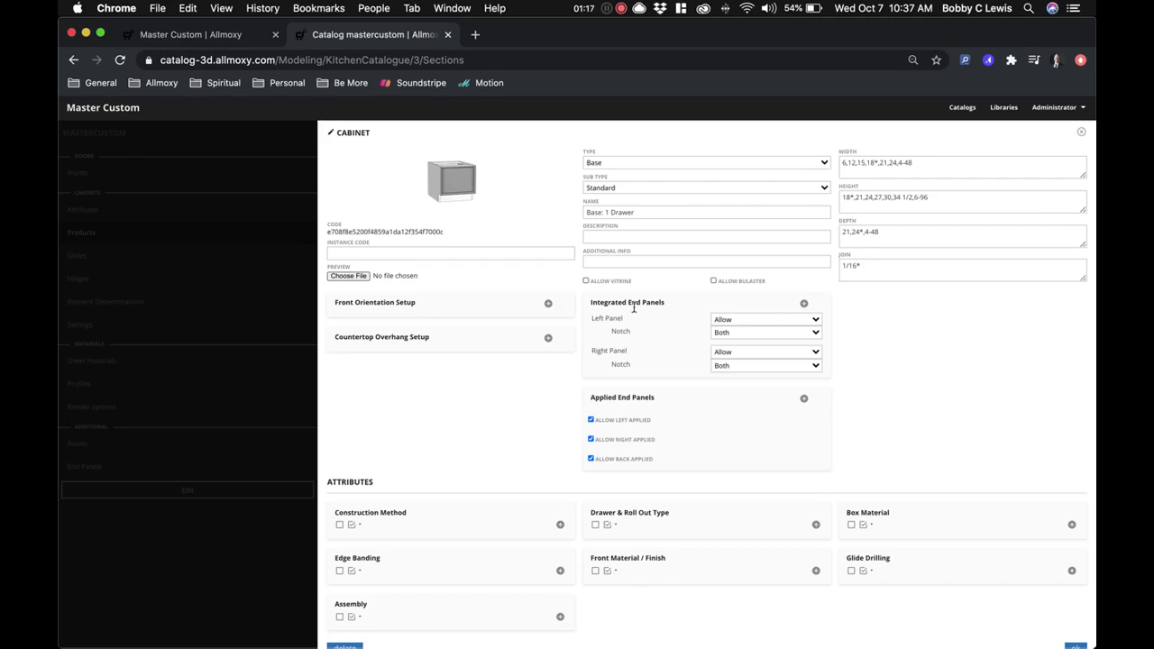
pyautogui.moveTo(592, 302); pyautogui.dragTo(672, 307)
# Step: Return to the 3D designer and set the base cabinet's right end panel to None
pyautogui.click(222, 34)
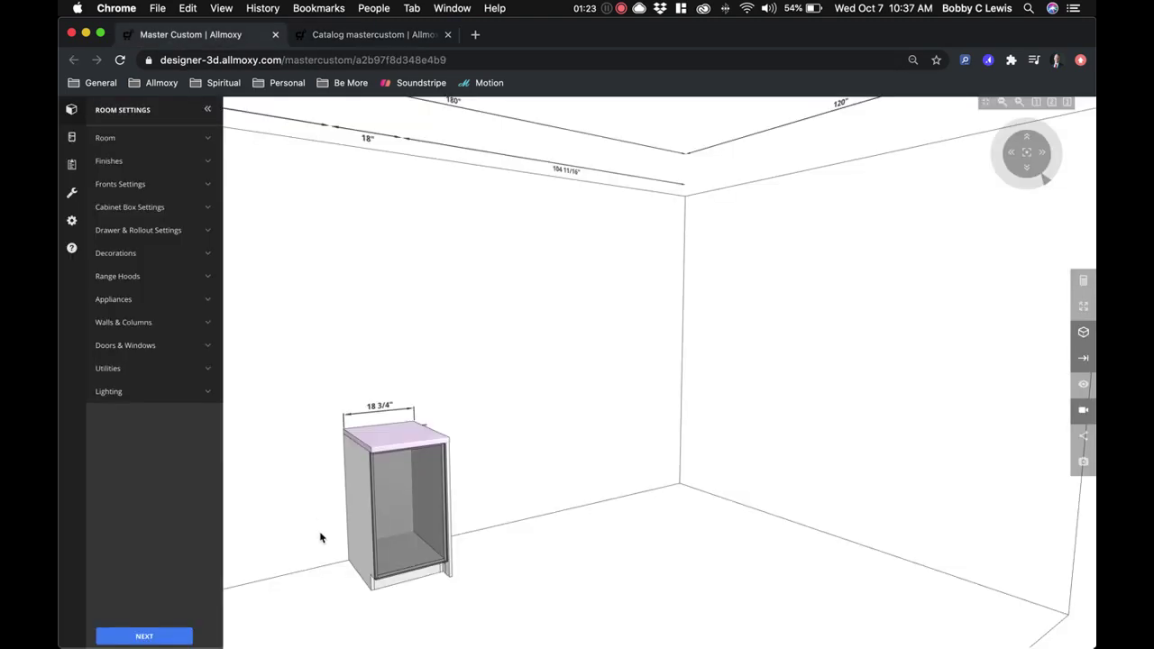
pyautogui.click(408, 451)
pyautogui.scroll(-3, 187, 510)
pyautogui.click(181, 481)
pyautogui.click(178, 457)
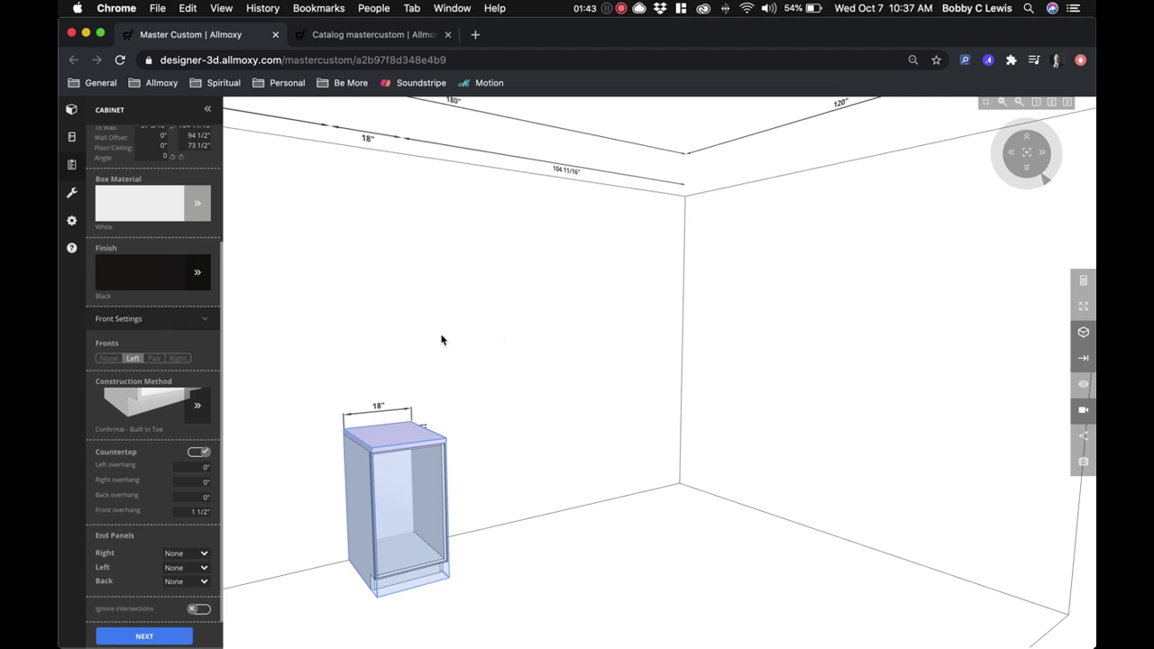
pyautogui.moveTo(472, 348); pyautogui.dragTo(461, 475)
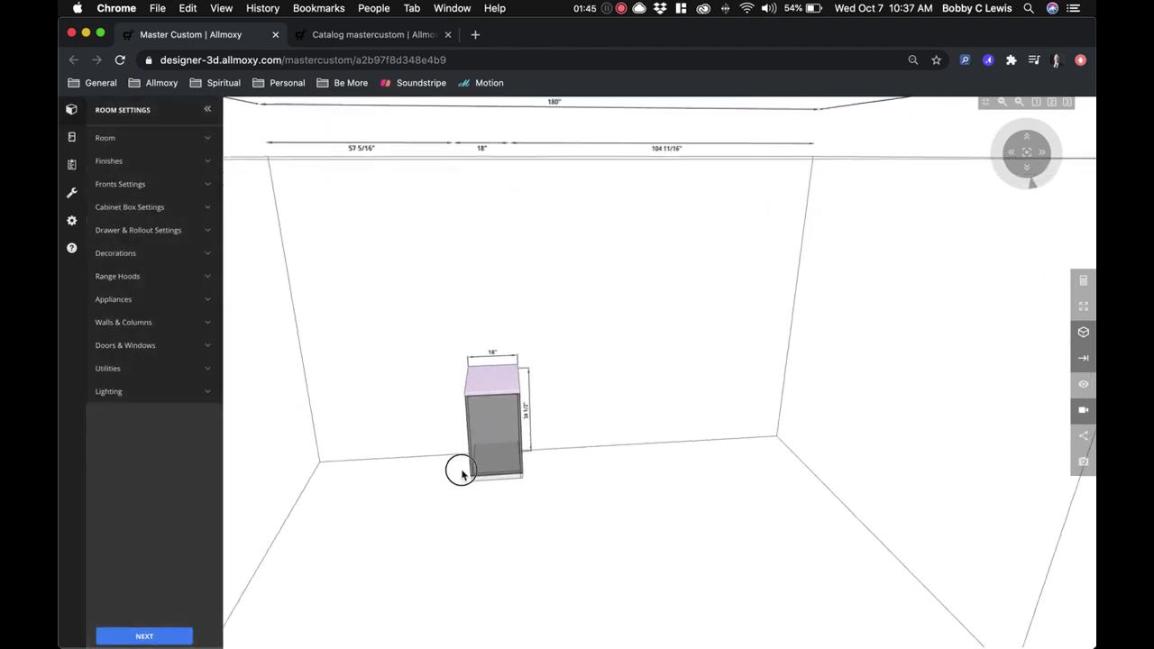
# Step: Switch to the catalog and review the permission and notch options for the integrated left panel
pyautogui.click(360, 36)
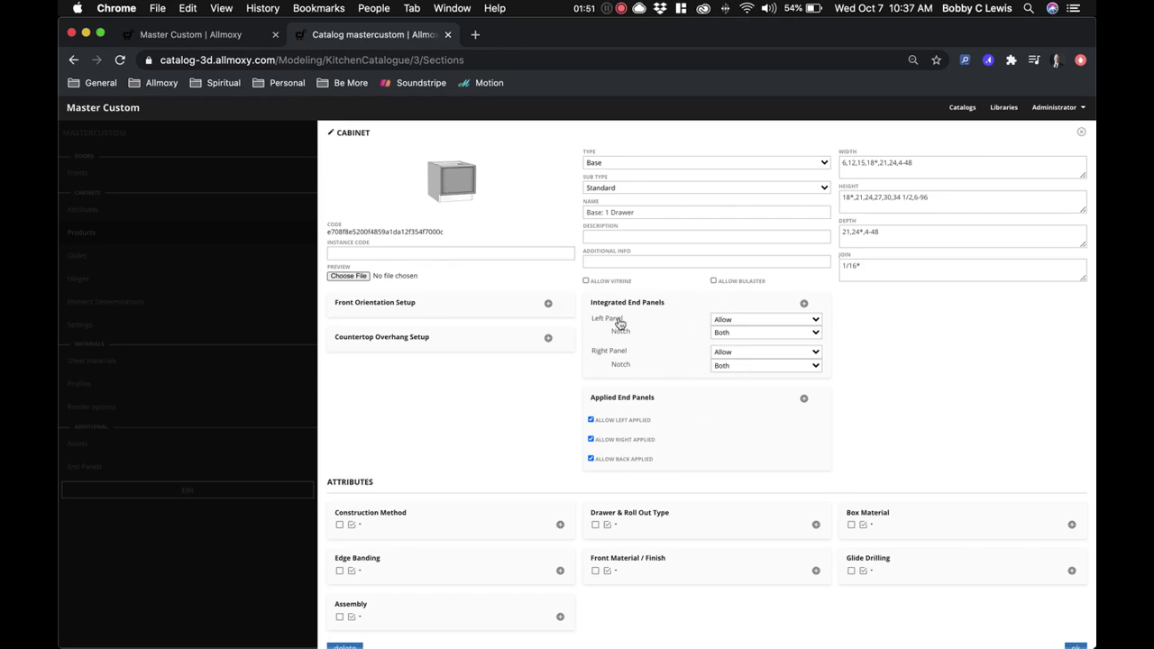
pyautogui.click(730, 321)
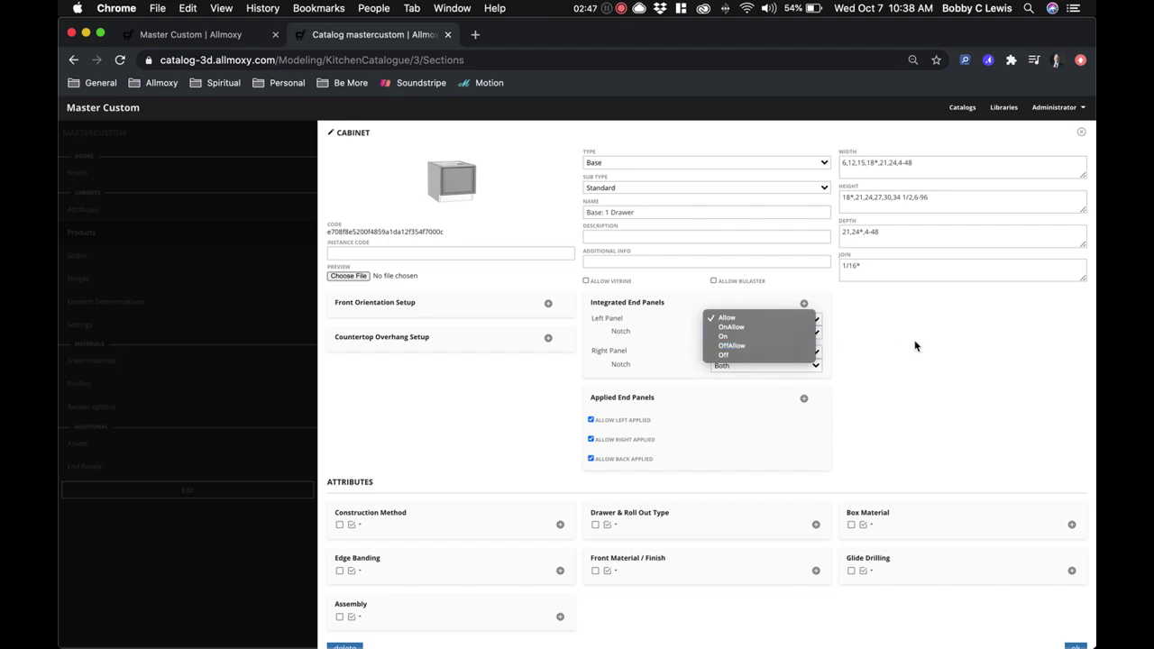
pyautogui.click(670, 339)
pyautogui.click(727, 335)
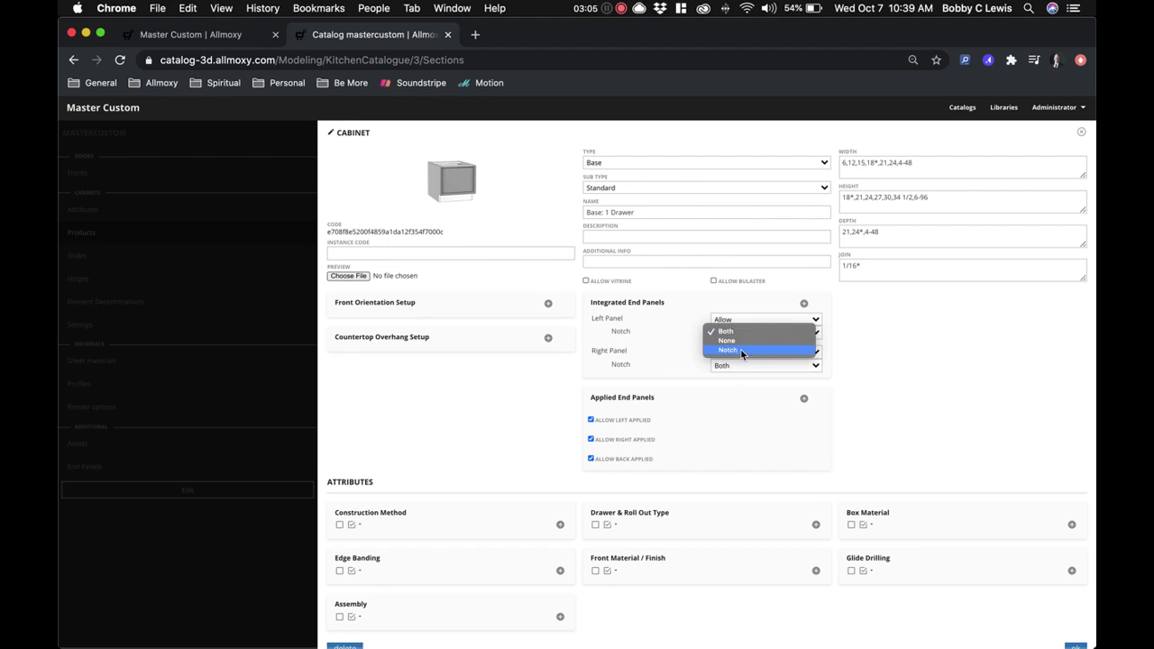
pyautogui.click(664, 346)
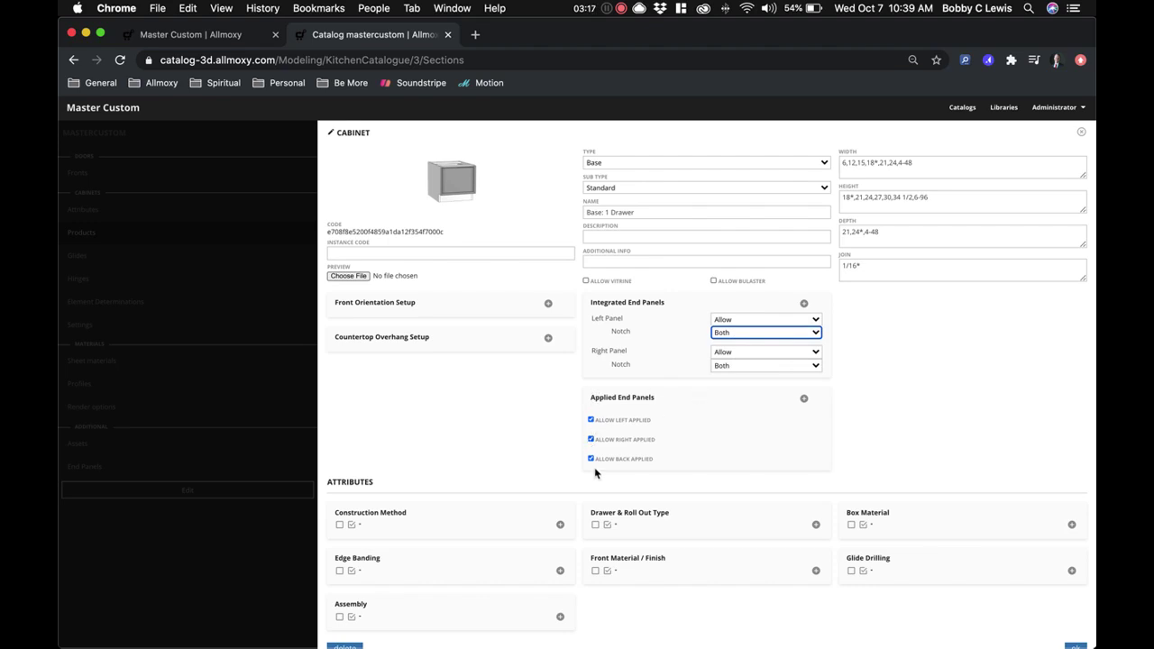
# Step: Expand the Applied End Panels section and examine its left, right and back settings
pyautogui.click(804, 400)
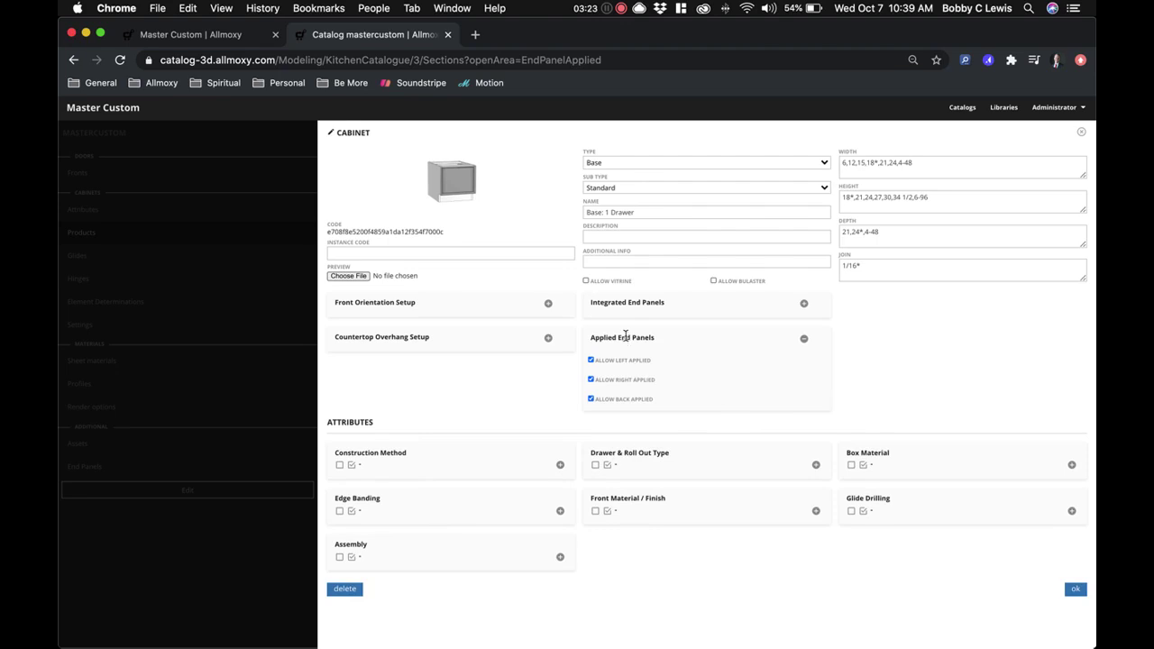
pyautogui.moveTo(593, 338); pyautogui.dragTo(657, 340)
pyautogui.click(658, 339)
# Step: Leave the Base: 1 Drawer product and open the catalog's End Panels list
pyautogui.click(129, 552)
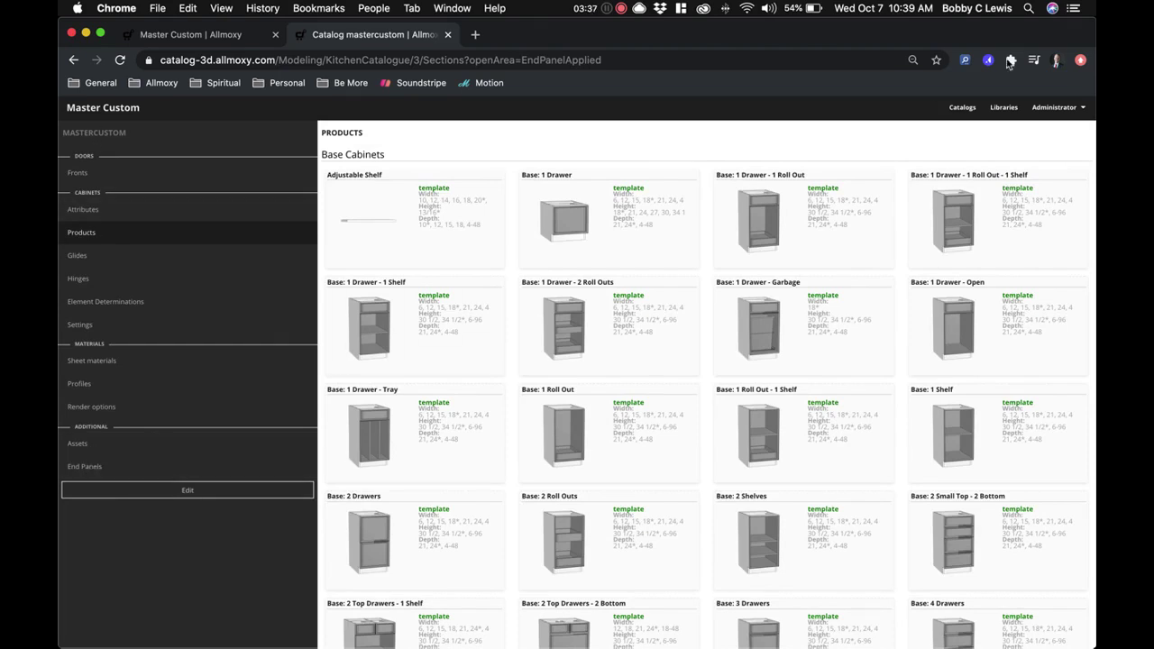
pyautogui.click(90, 468)
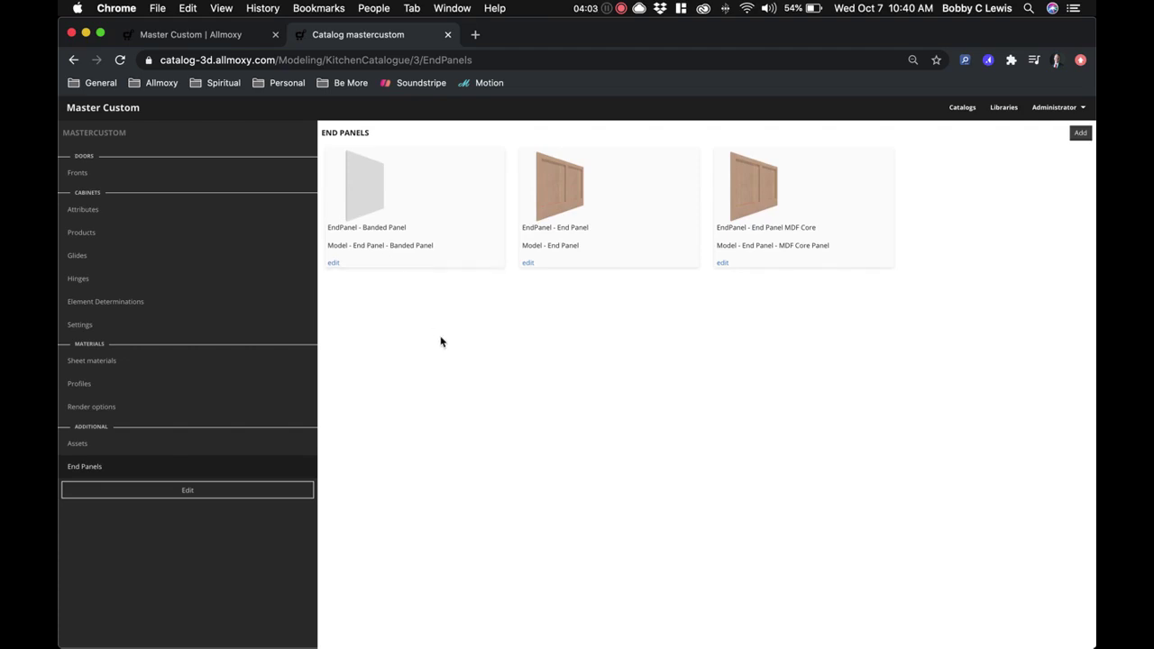
# Step: Review the type options for the base cabinet's right end panel in the 3D designer, and return to the catalog's End Panels list
pyautogui.click(210, 41)
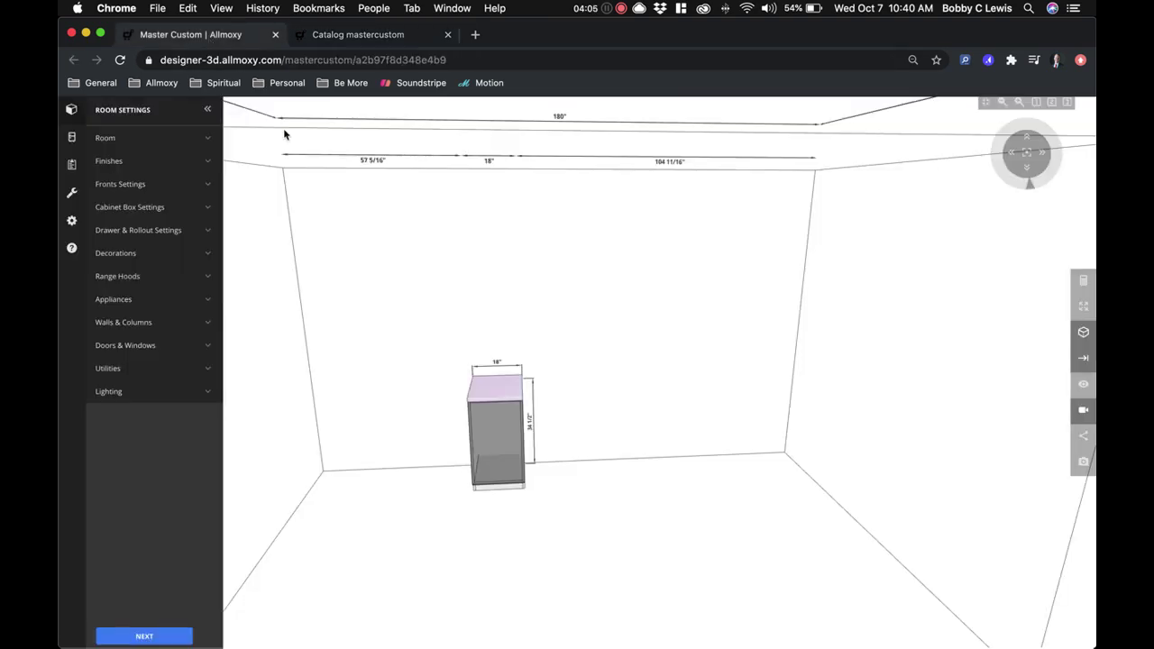
pyautogui.moveTo(726, 428); pyautogui.dragTo(590, 497)
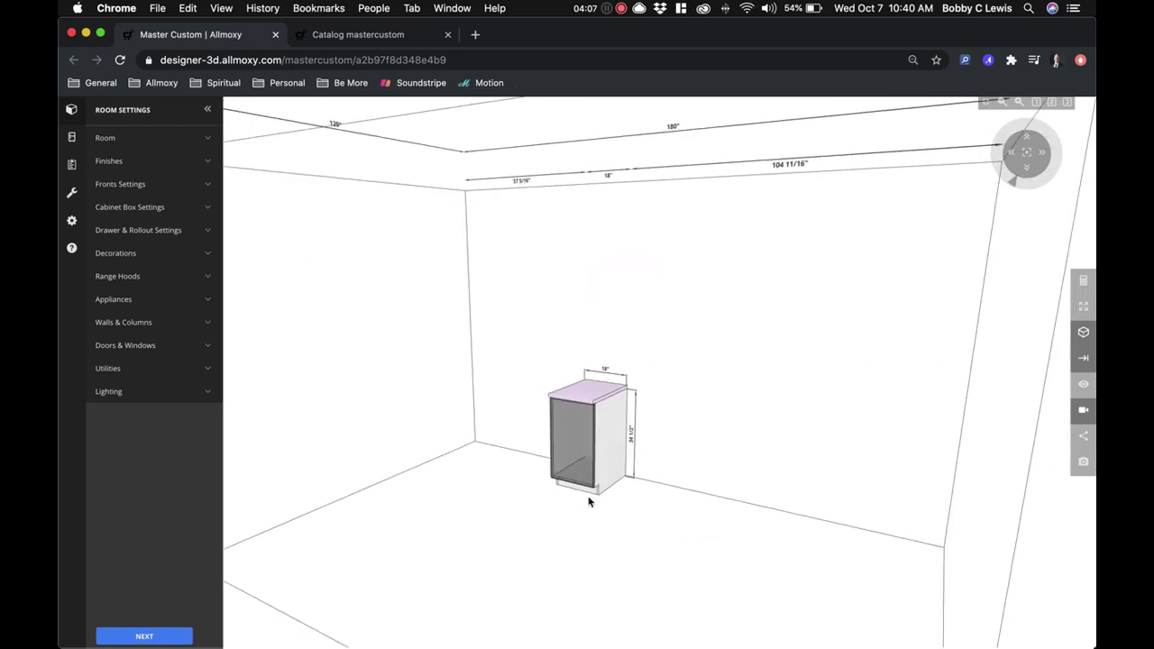
pyautogui.click(605, 459)
pyautogui.scroll(-3, 128, 471)
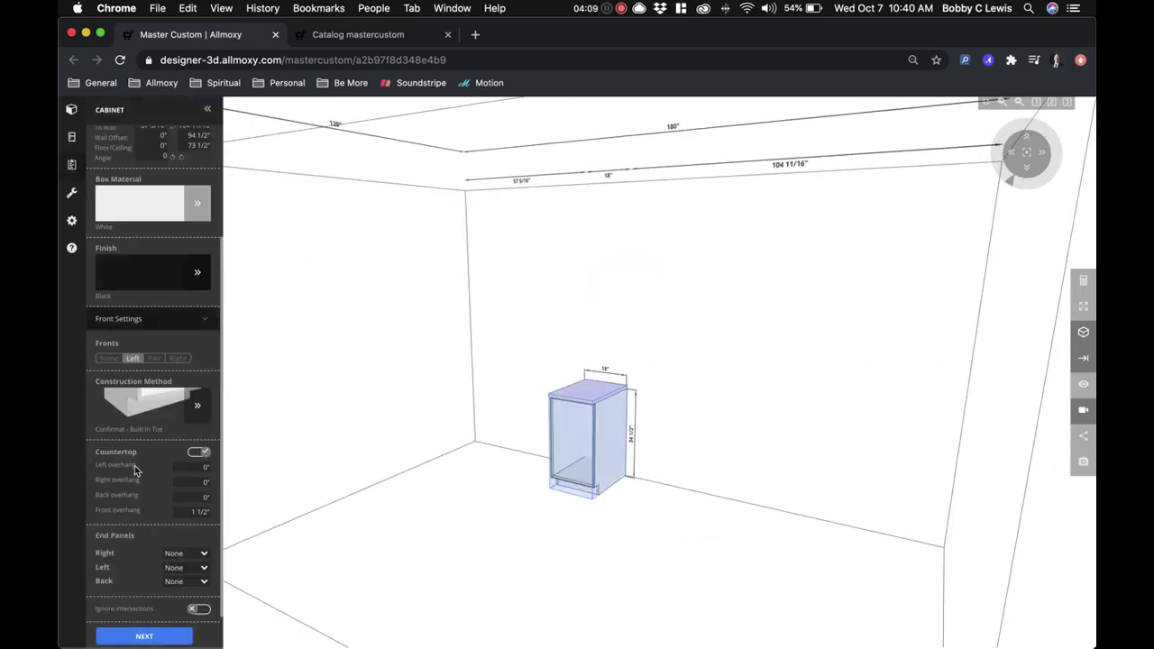
pyautogui.click(184, 557)
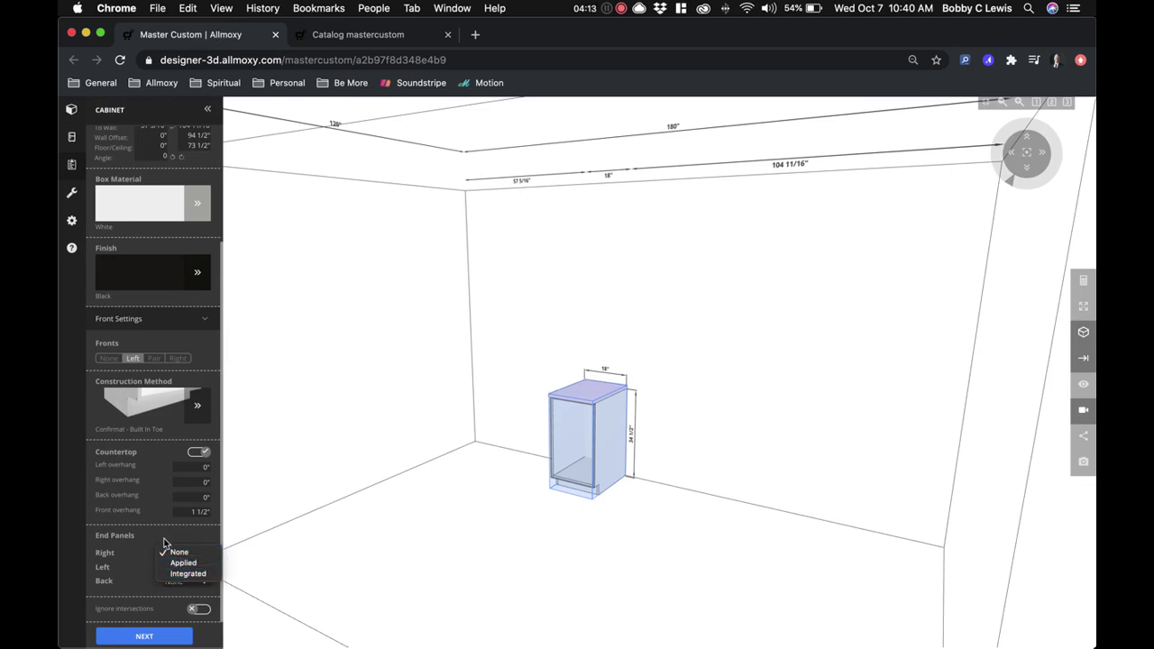
pyautogui.click(168, 550)
pyautogui.click(358, 34)
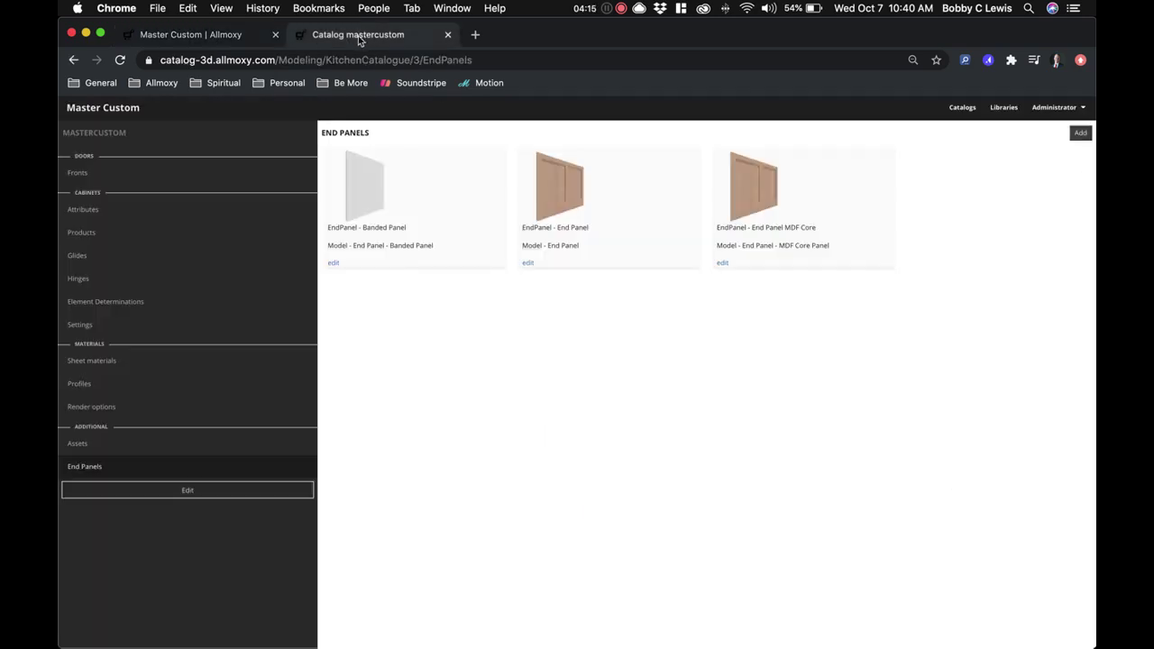